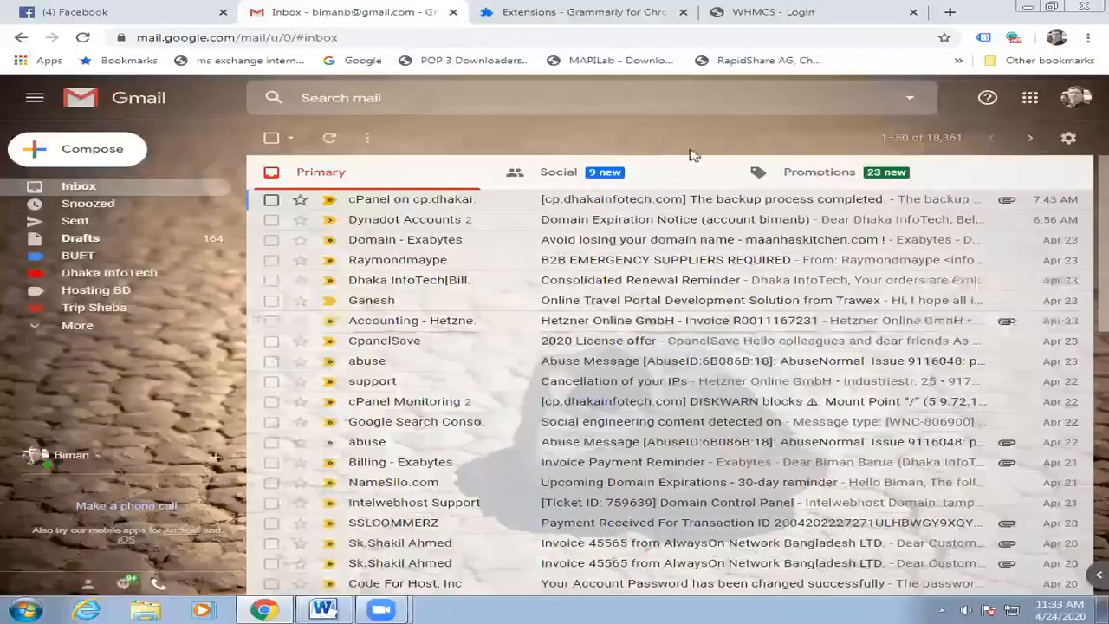
Start a new message in Gmail.
{"action": "left_click", "coordinate": [92, 150]}
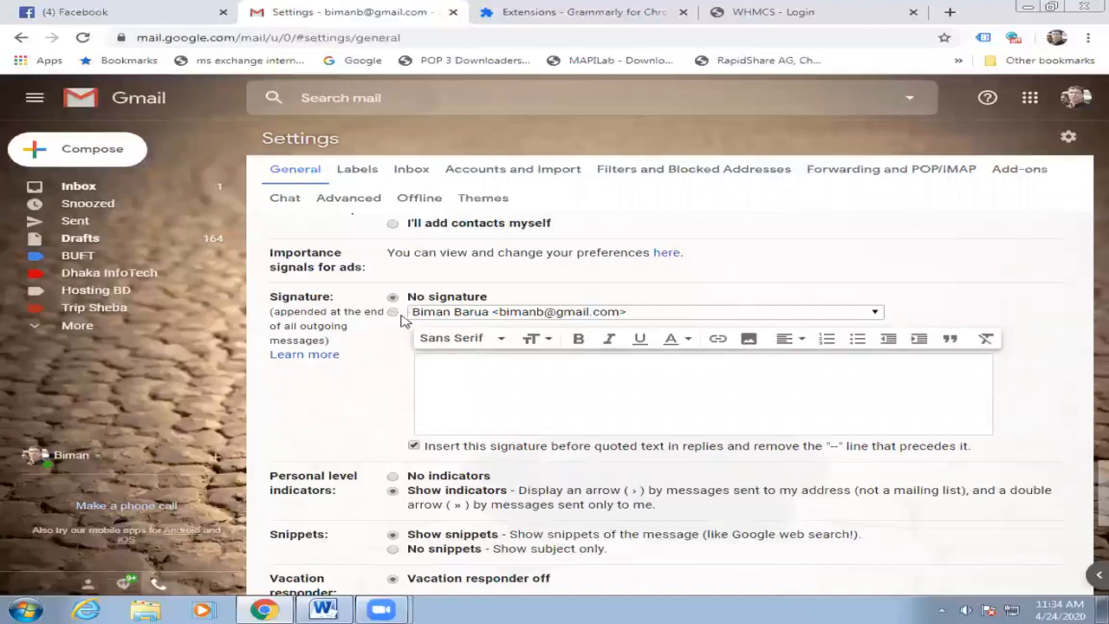
Enable a signature reading 'With best regards' plus the sender's name, then select the ceo address.
{"action": "left_click", "coordinate": [393, 312]}
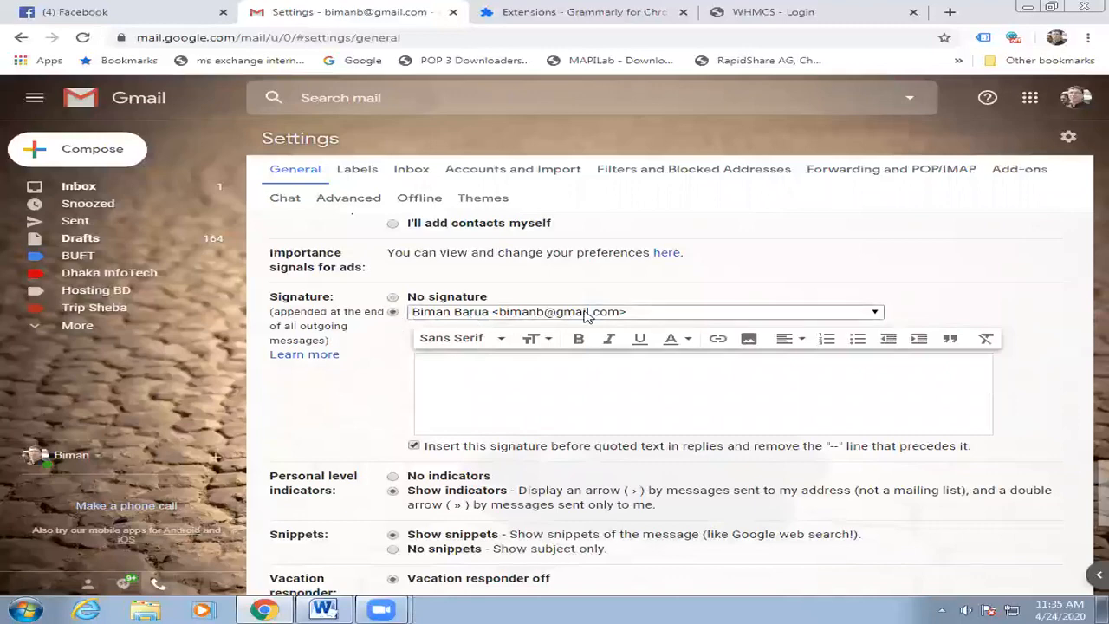
{"action": "left_click", "coordinate": [584, 314]}
{"action": "left_click", "coordinate": [510, 368]}
{"action": "type", "text": "With be"}
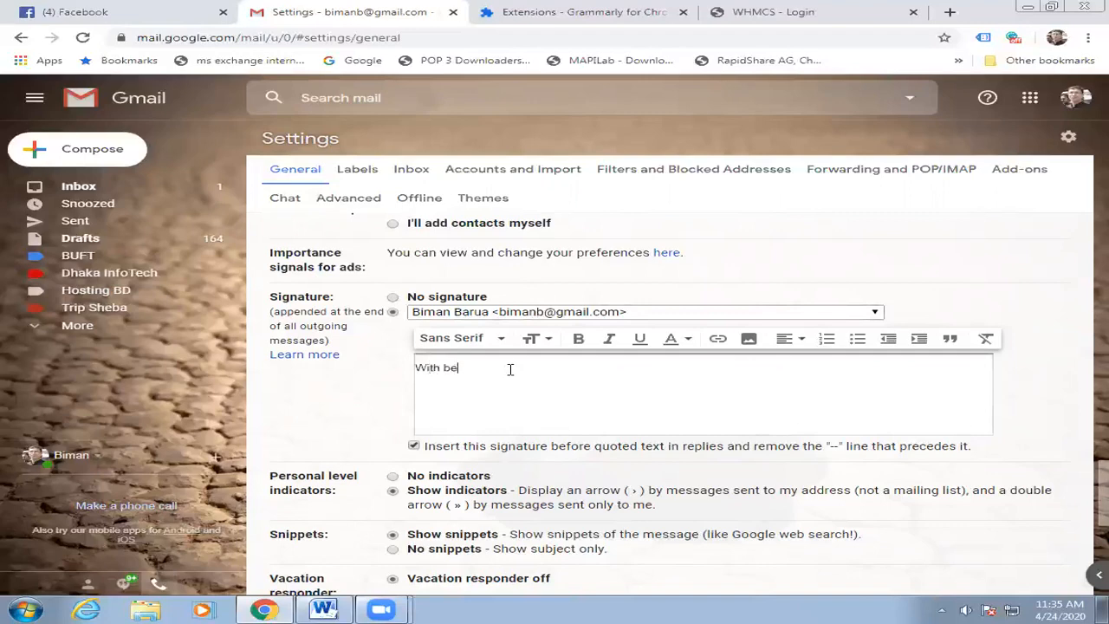
{"action": "type", "text": "st regars"}
{"action": "key", "text": "BackSpace"}
{"action": "type", "text": "ds  "}
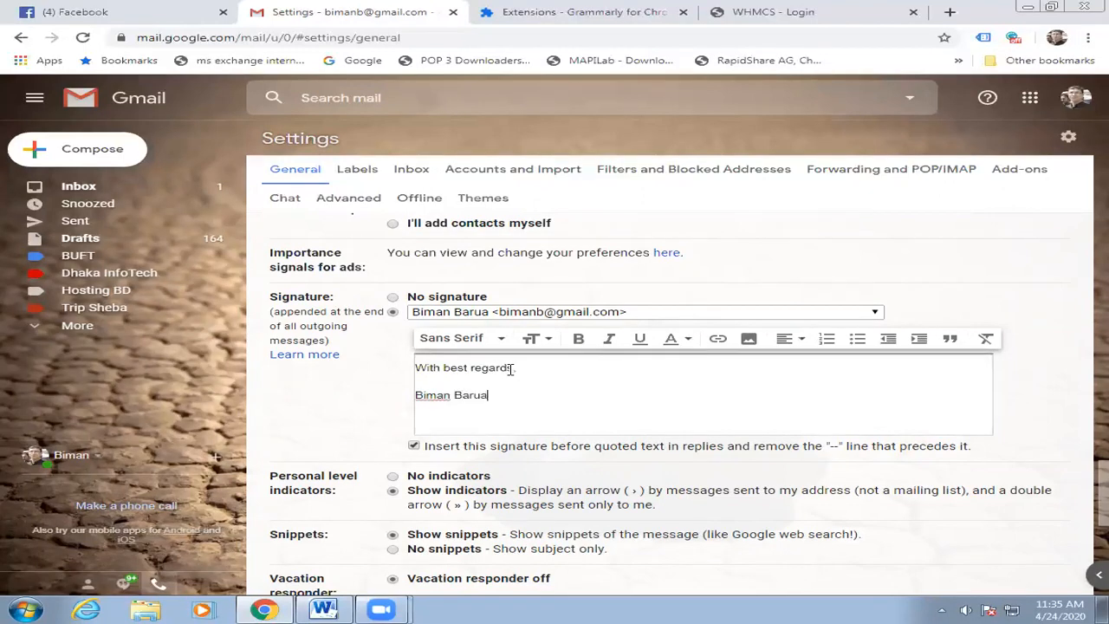
{"action": "left_click", "coordinate": [579, 312]}
{"action": "left_click", "coordinate": [520, 328]}
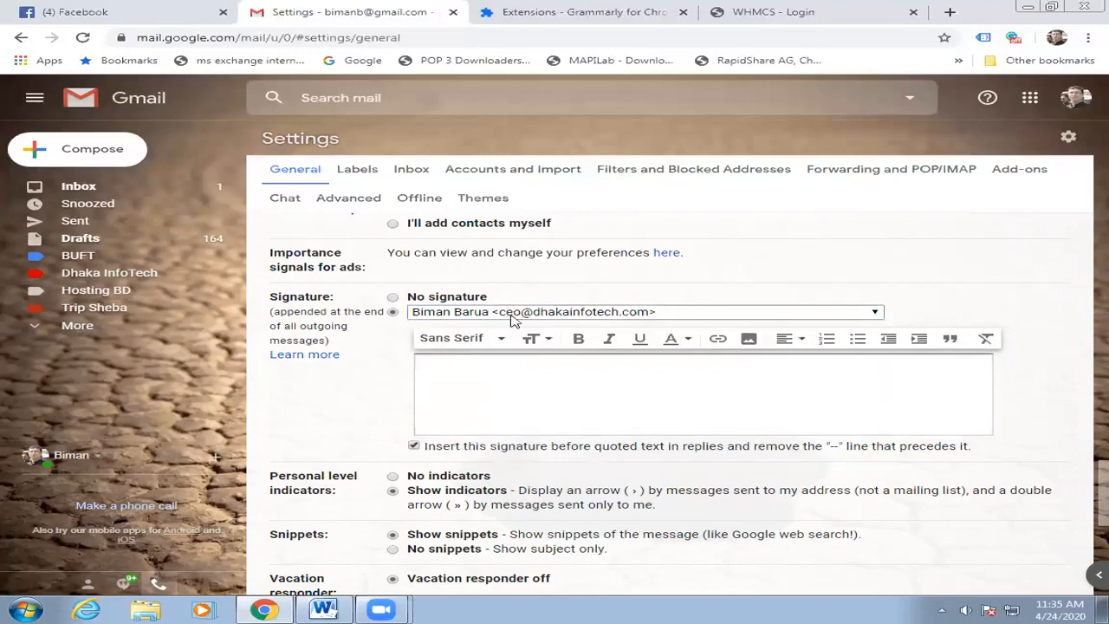
Type 'With best regards' followed by a new line in the ceo address's empty signature.
{"action": "left_click", "coordinate": [495, 367]}
{"action": "type", "text": "Wiot"}
{"action": "key", "text": "BackSpace"}
{"action": "key", "text": "BackSpace"}
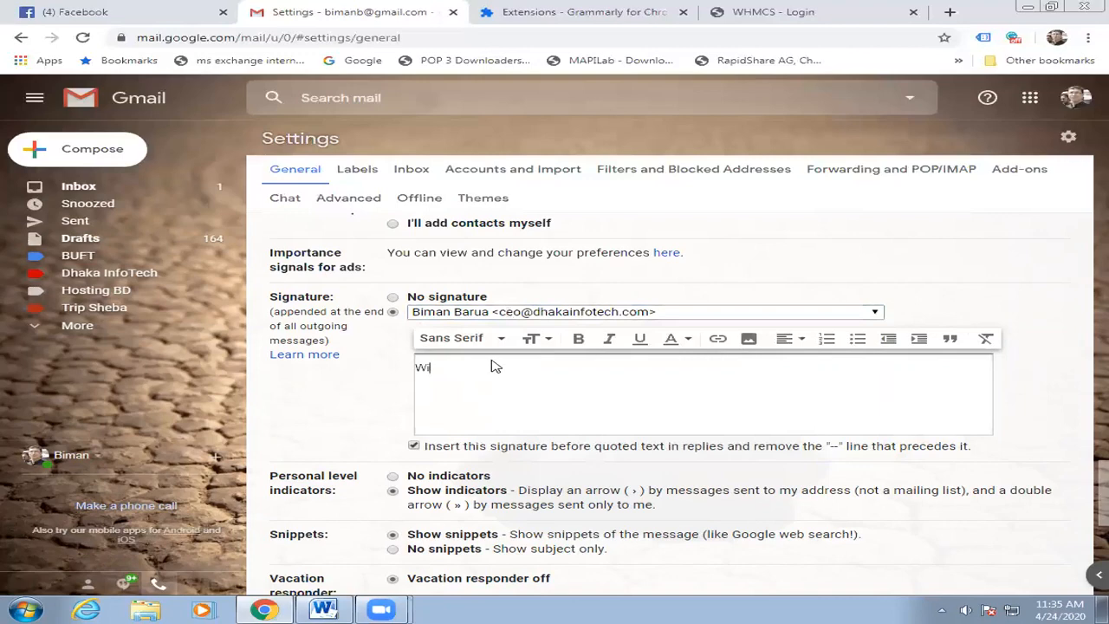
{"action": "type", "text": "th best regards"}
{"action": "key", "text": "Return"}
Open the Add an image dialog and choose the Web Address (URL) option instead of upload.
{"action": "left_click", "coordinate": [750, 340]}
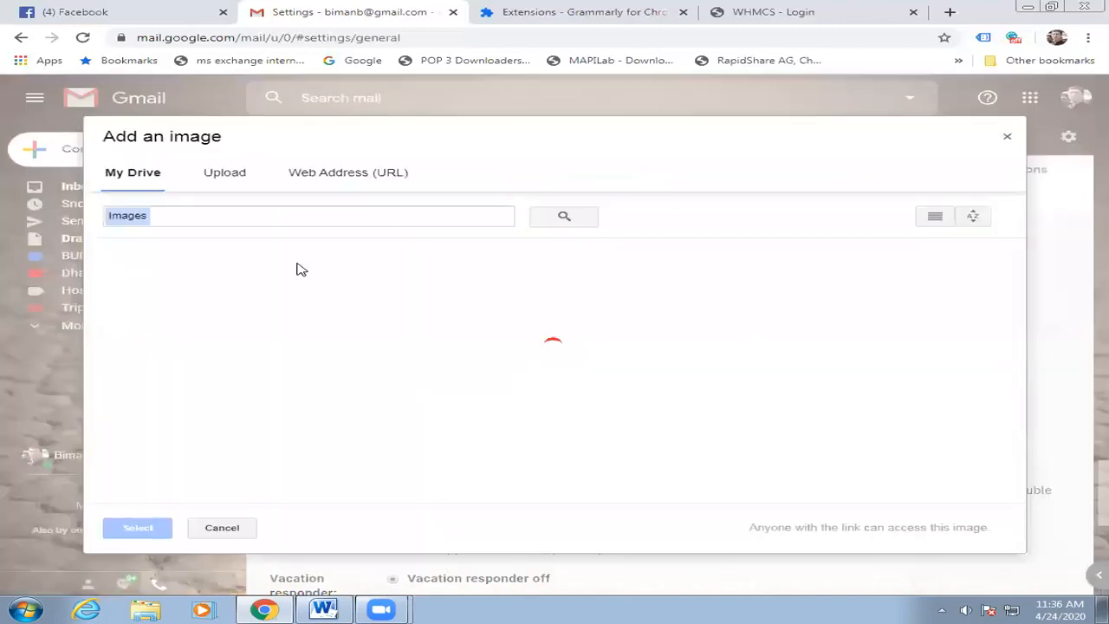
{"action": "scroll", "coordinate": [319, 345], "scroll_direction": "down", "scroll_amount": 2}
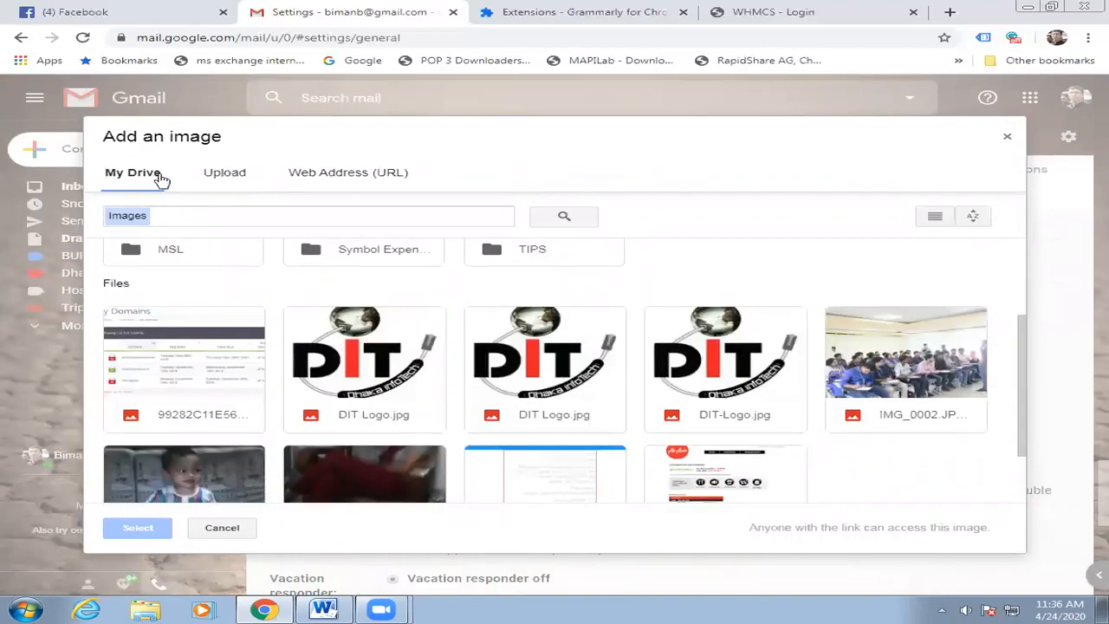
{"action": "left_click", "coordinate": [225, 173]}
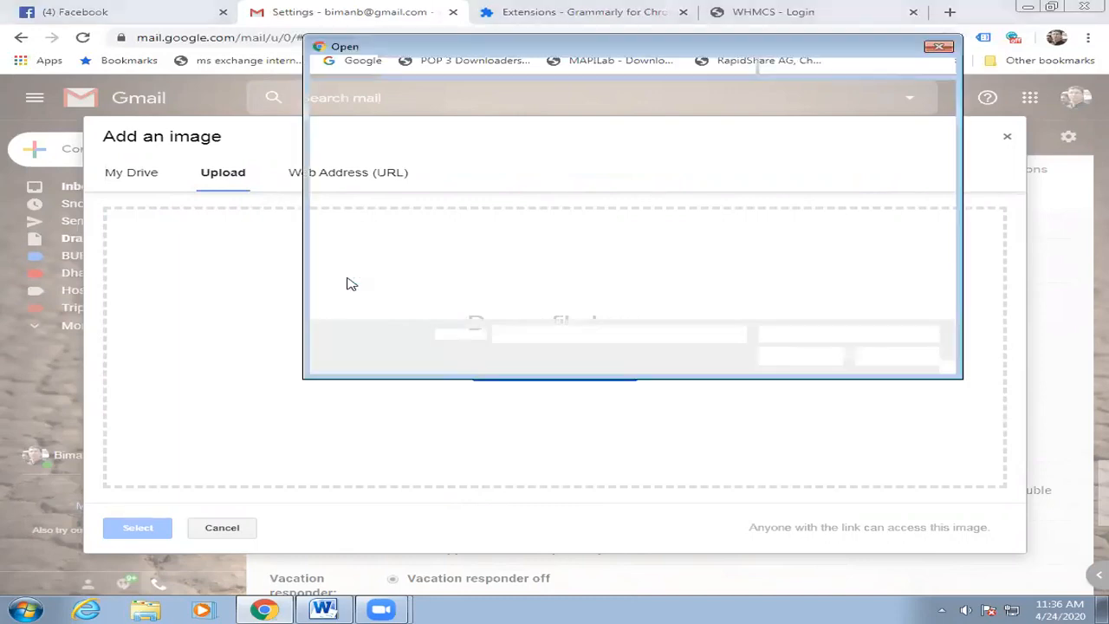
{"action": "left_click", "coordinate": [940, 47]}
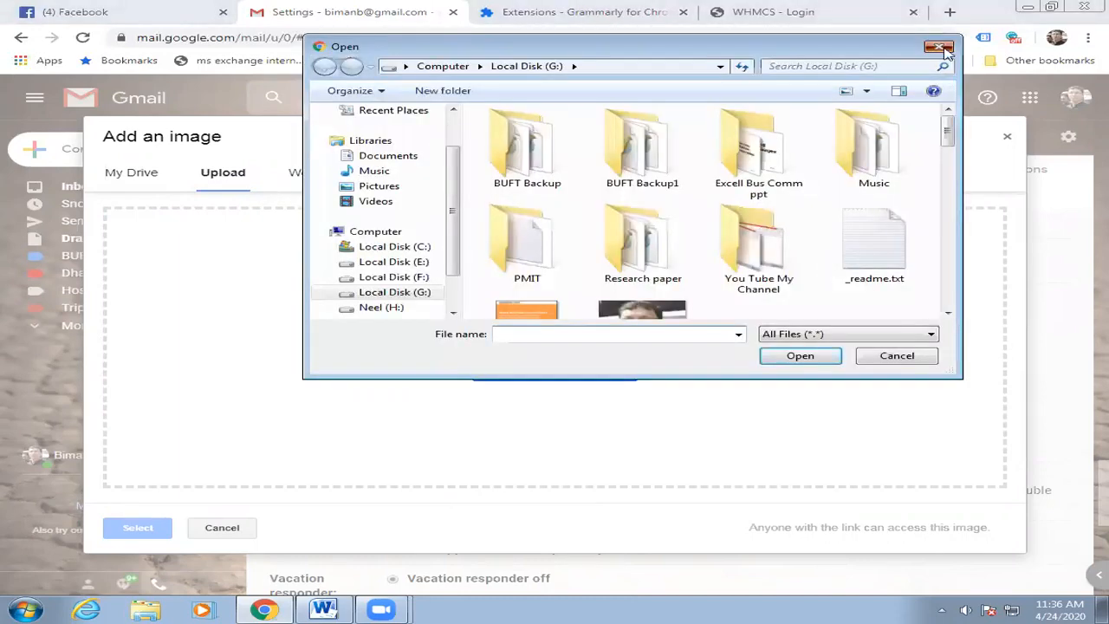
{"action": "left_click", "coordinate": [348, 172]}
Insert the DIT logo from its web address and resize it to Small.
{"action": "left_click", "coordinate": [1052, 7]}
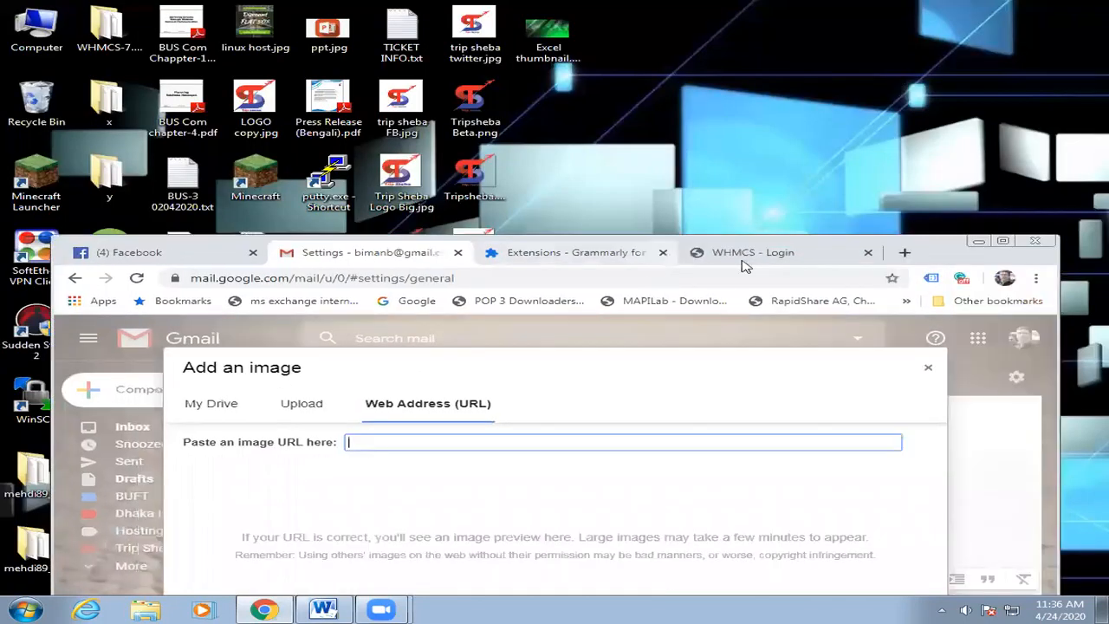
{"action": "left_click", "coordinate": [746, 253]}
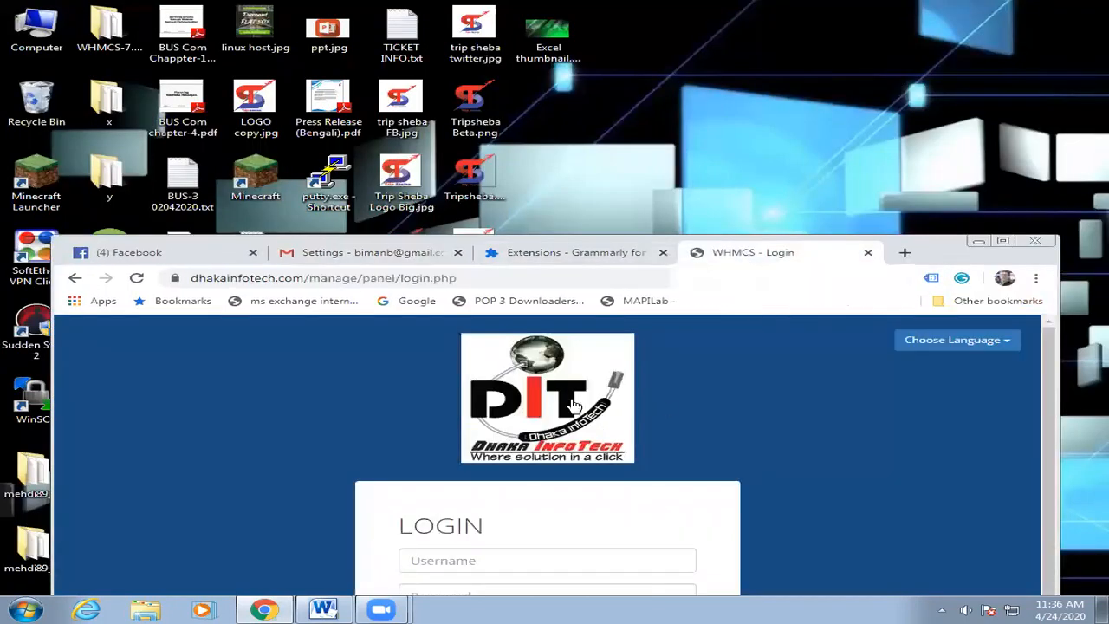
{"action": "left_click", "coordinate": [1002, 243]}
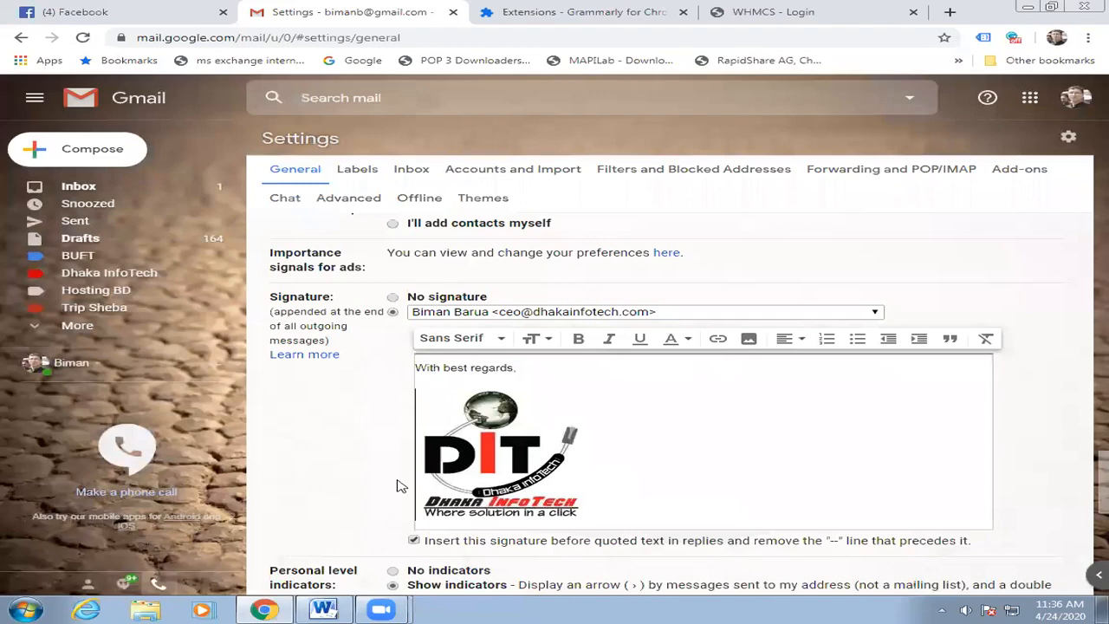
{"action": "scroll", "coordinate": [508, 419], "scroll_direction": "down", "scroll_amount": 1}
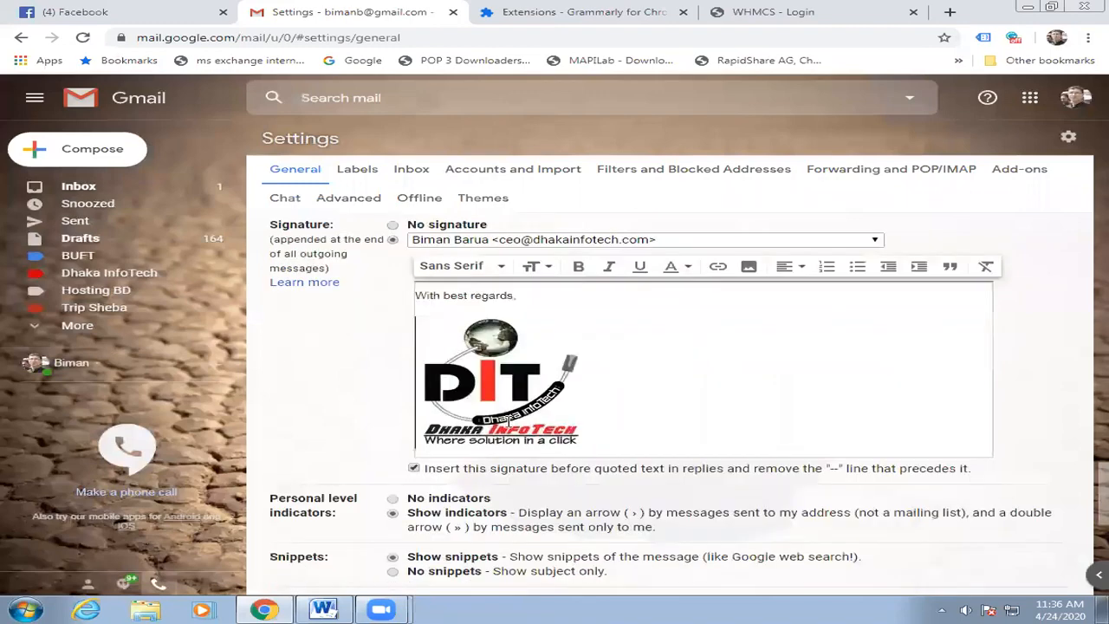
{"action": "left_click", "coordinate": [525, 377]}
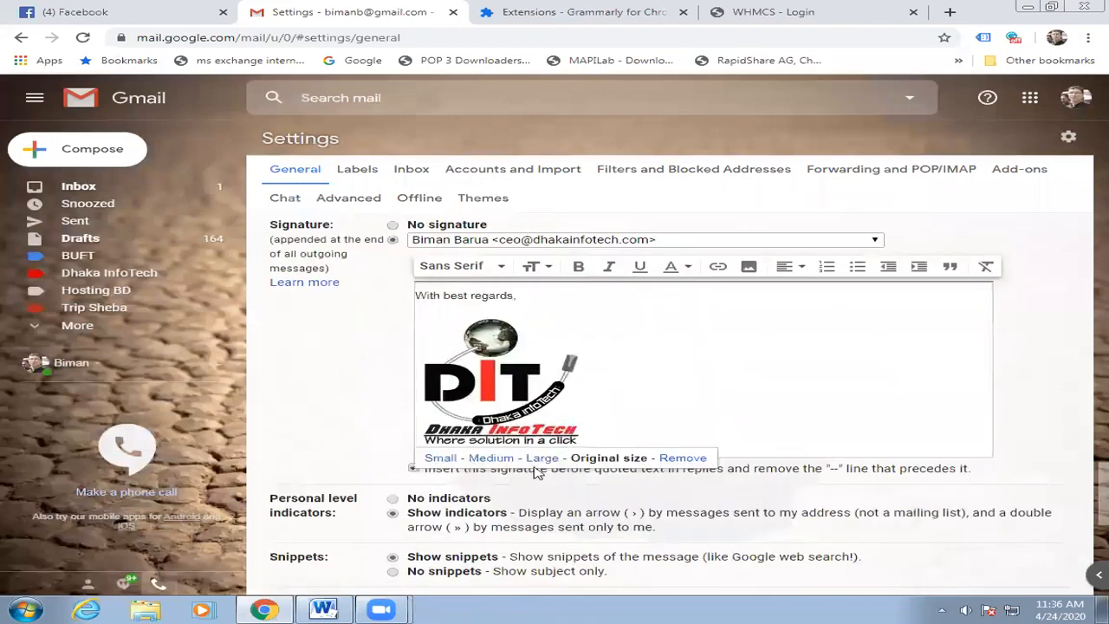
{"action": "left_click", "coordinate": [432, 460]}
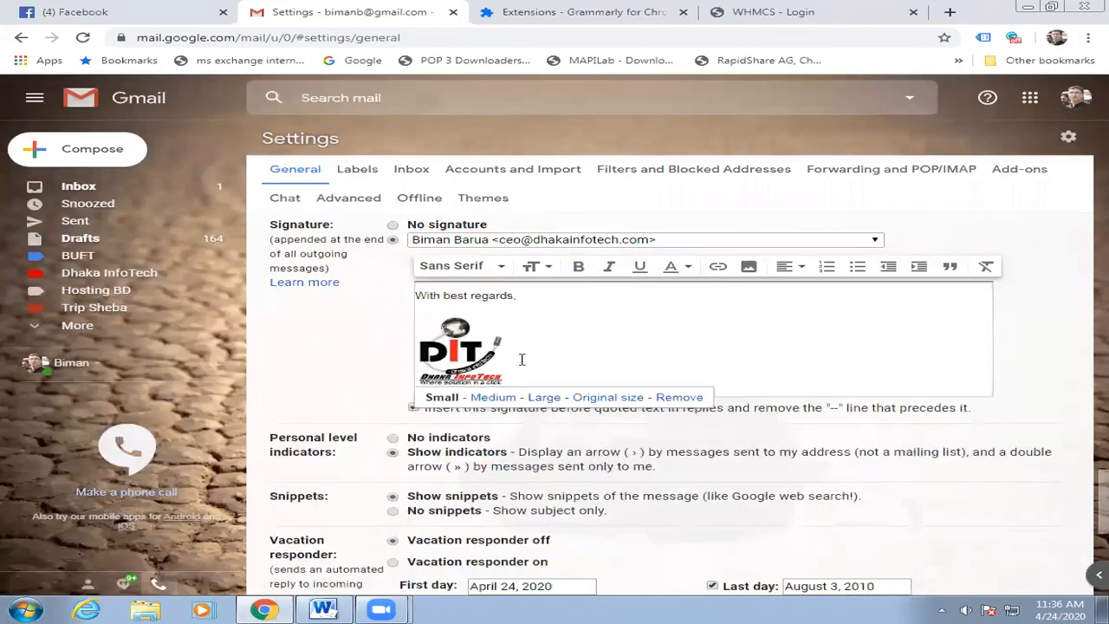
{"action": "scroll", "coordinate": [530, 270], "scroll_direction": "down", "scroll_amount": 3}
{"action": "scroll", "coordinate": [520, 438], "scroll_direction": "up", "scroll_amount": 3}
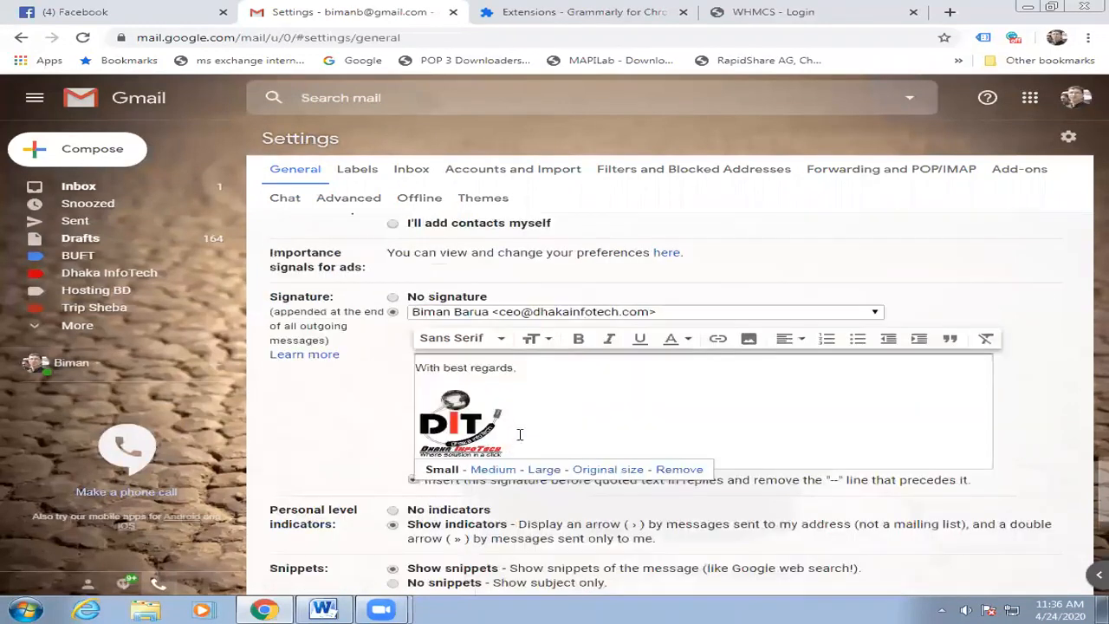
Add the sender's name, the title 'CEO' and the company 'Dhaka InfoTech' below the logo.
{"action": "left_click", "coordinate": [520, 434]}
{"action": "key", "text": "Return"}
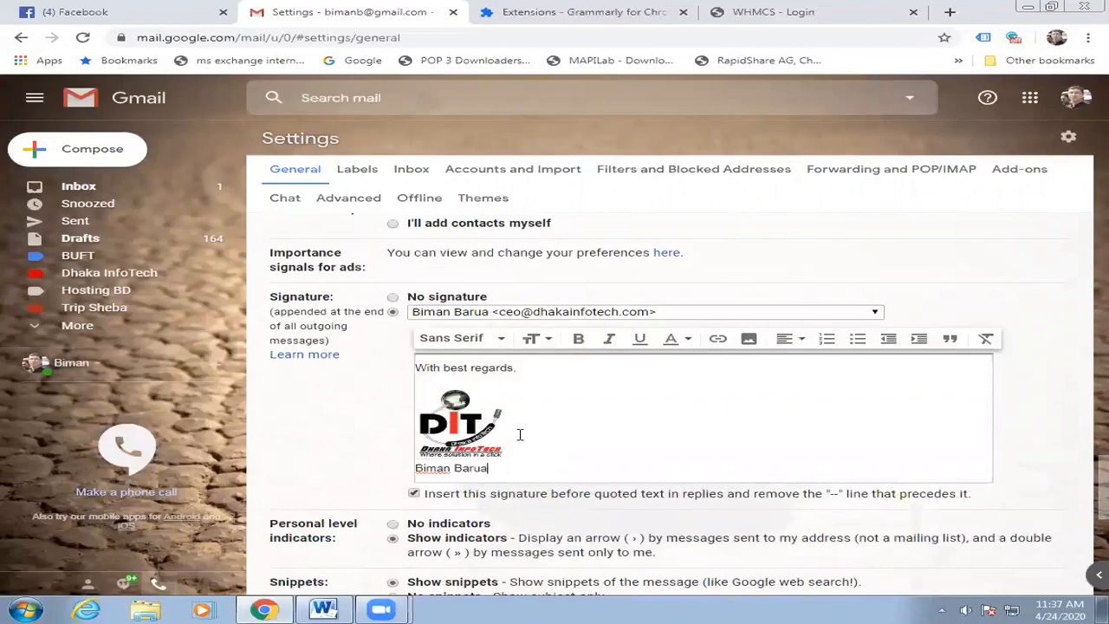
{"action": "key", "text": "Return"}
{"action": "type", "text": "C"}
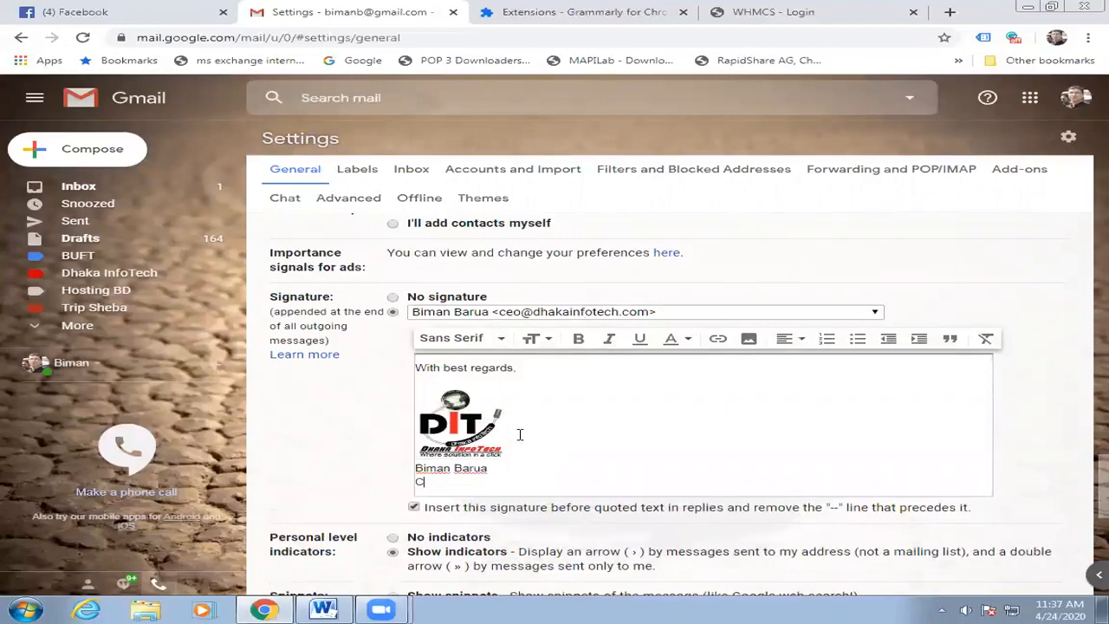
{"action": "type", "text": "EO"}
{"action": "key", "text": "Return"}
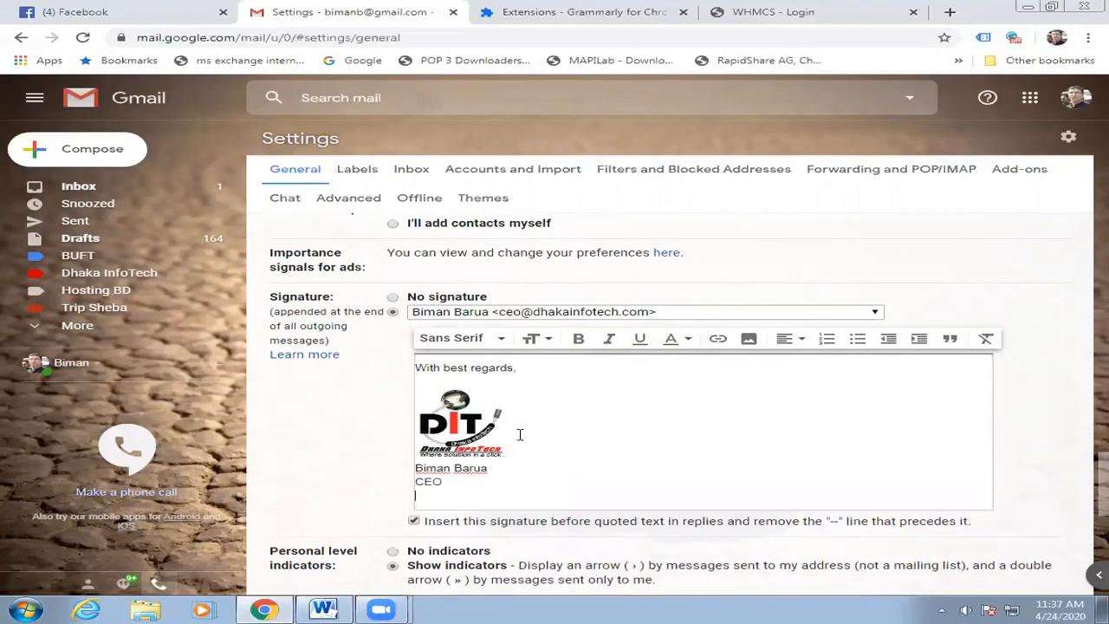
{"action": "type", "text": "Dhaka InfoTech"}
Add the two-line street address with city and postcode under the company name.
{"action": "key", "text": "Return"}
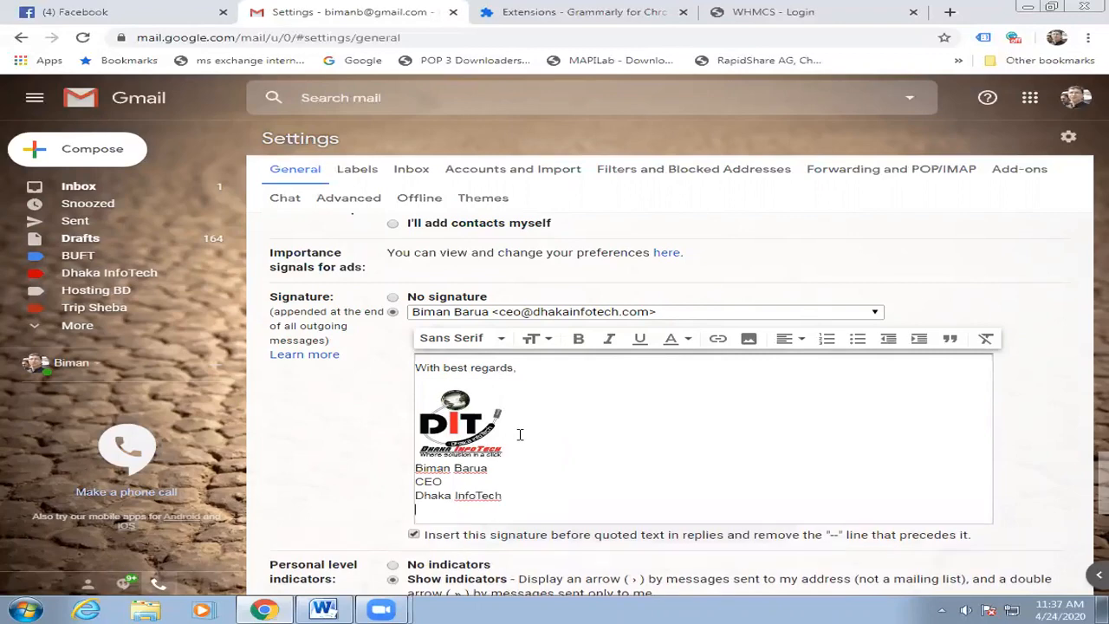
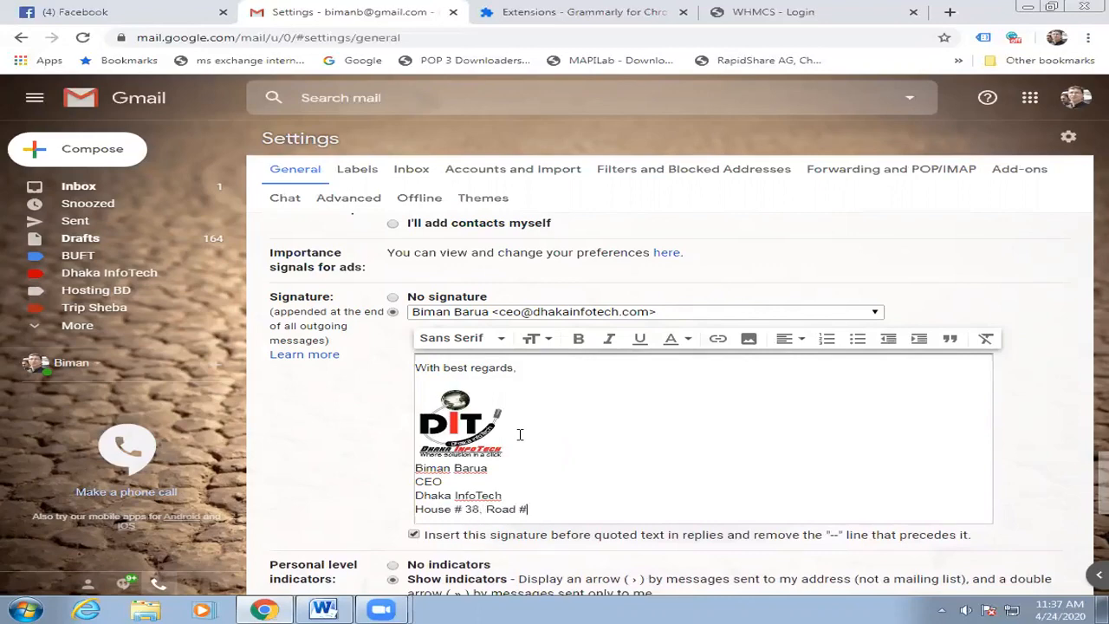
{"action": "key", "text": "Return"}
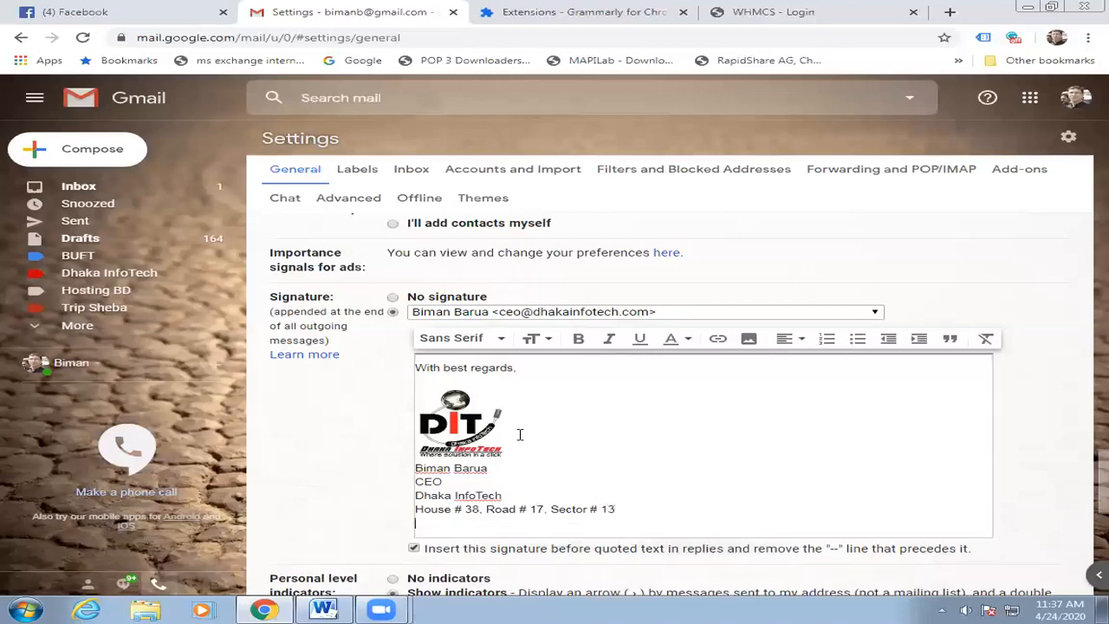
{"action": "type", "text": "Uttara, Dhaka-1230"}
Add an 'Email :' line with the ceo e-mail address and confirm it became a link.
{"action": "key", "text": "Return"}
{"action": "type", "text": "E"}
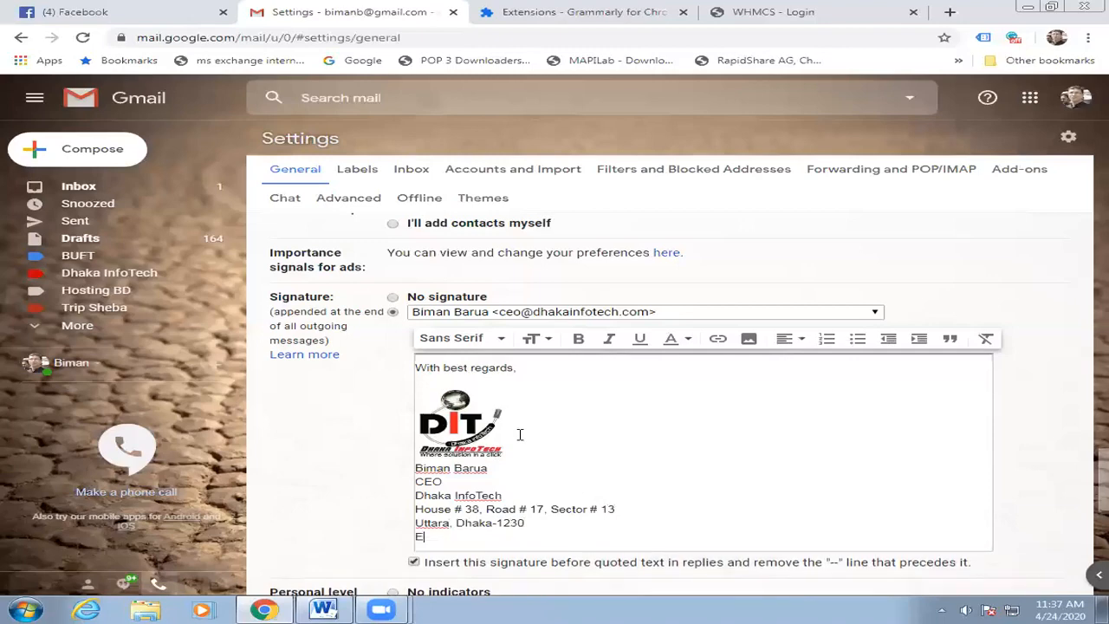
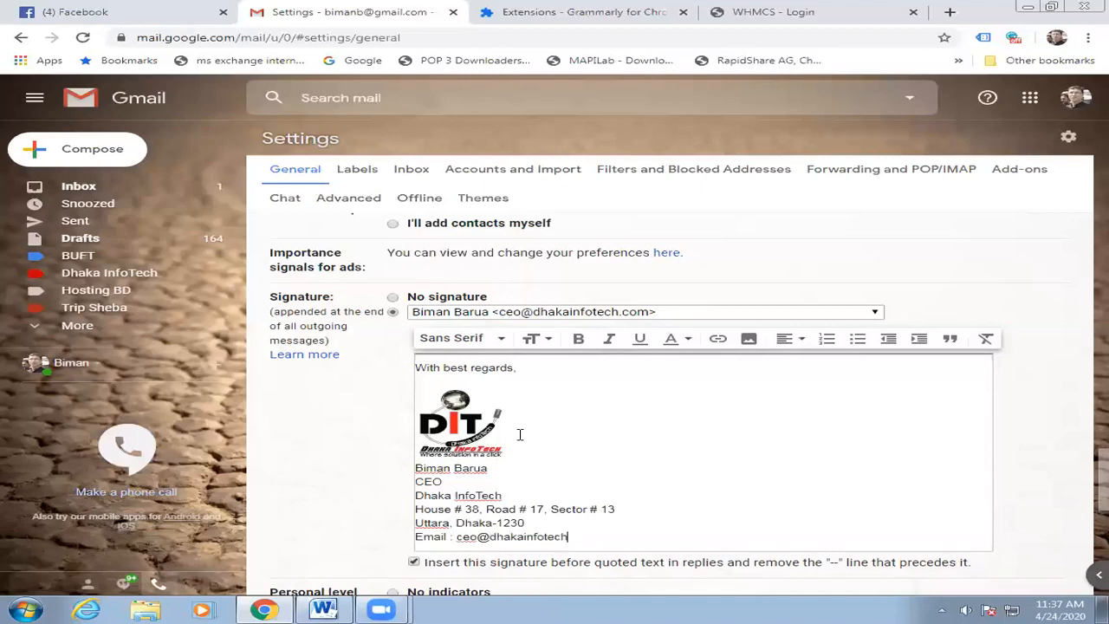
{"action": "key", "text": "Return"}
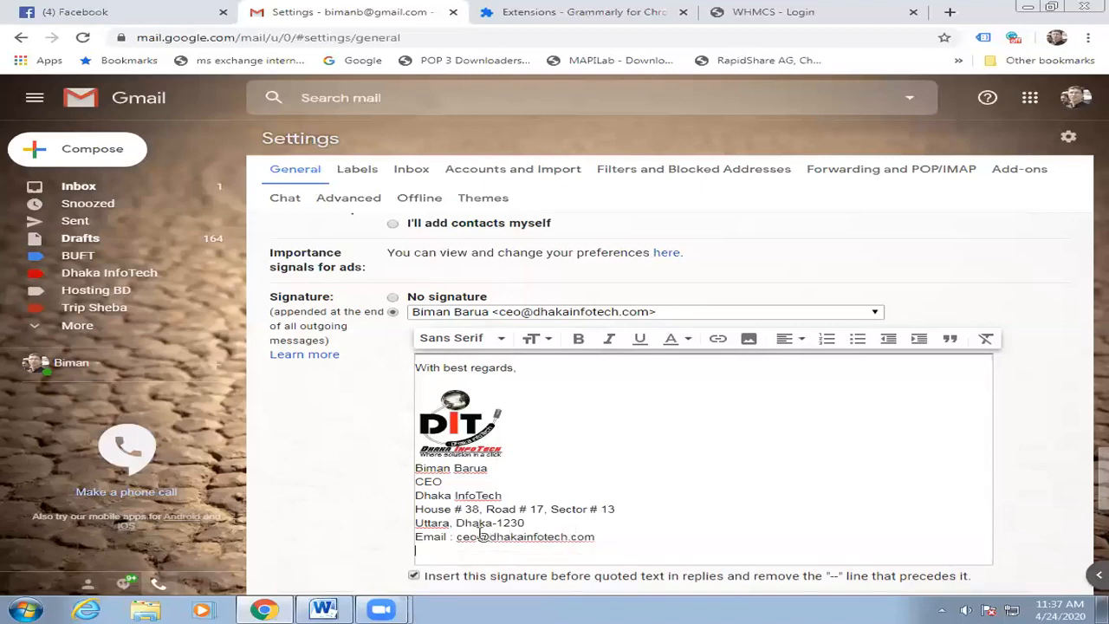
{"action": "left_click_drag", "start_coordinate": [457, 539], "coordinate": [596, 538]}
{"action": "left_click", "coordinate": [718, 339]}
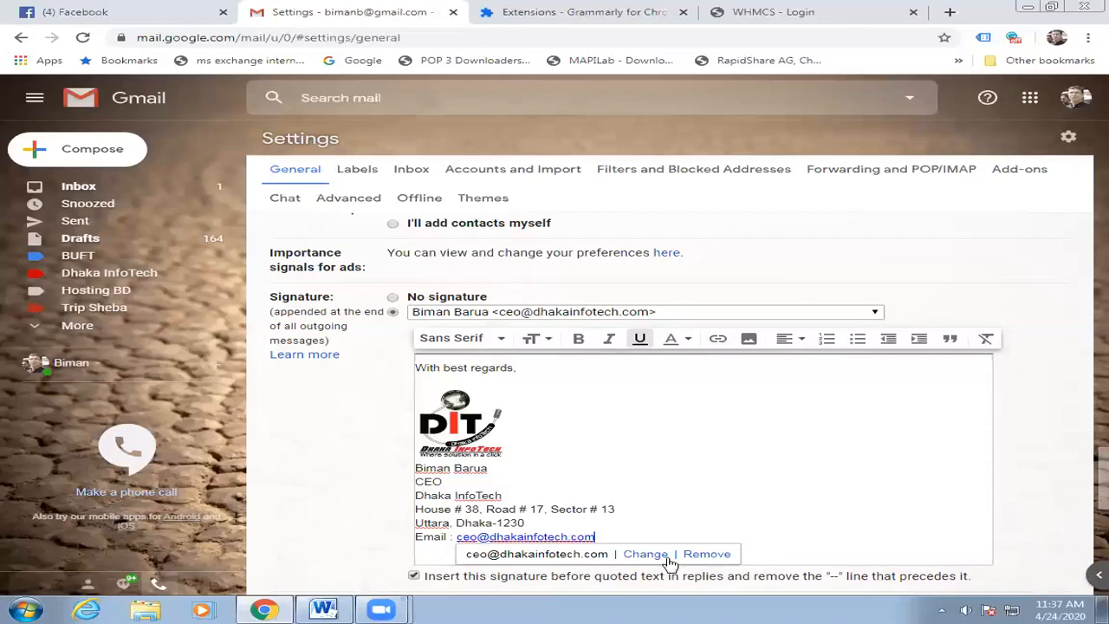
{"action": "left_click", "coordinate": [789, 403]}
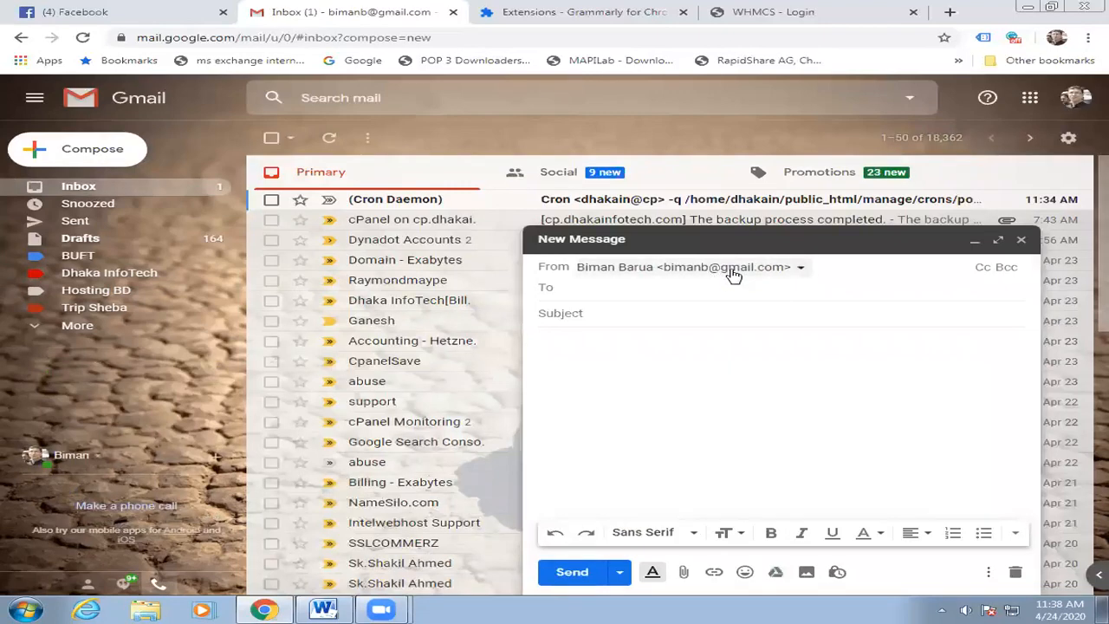
Set the sender to the company CEO address to preview the signature, then close the message.
{"action": "left_click", "coordinate": [733, 268]}
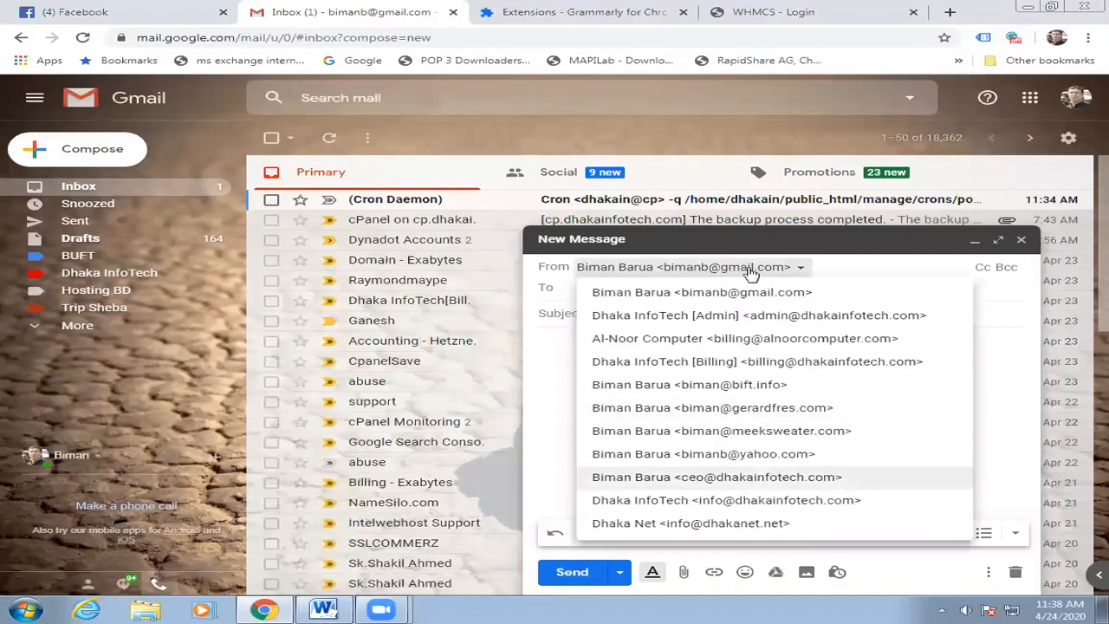
{"action": "left_click", "coordinate": [712, 480]}
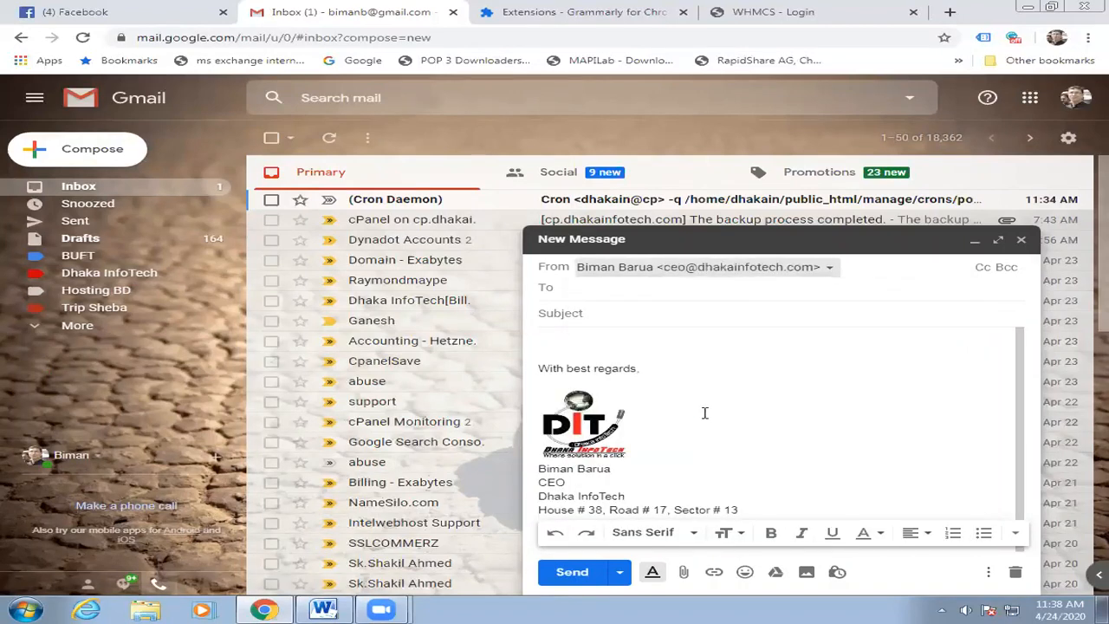
{"action": "left_click", "coordinate": [704, 413]}
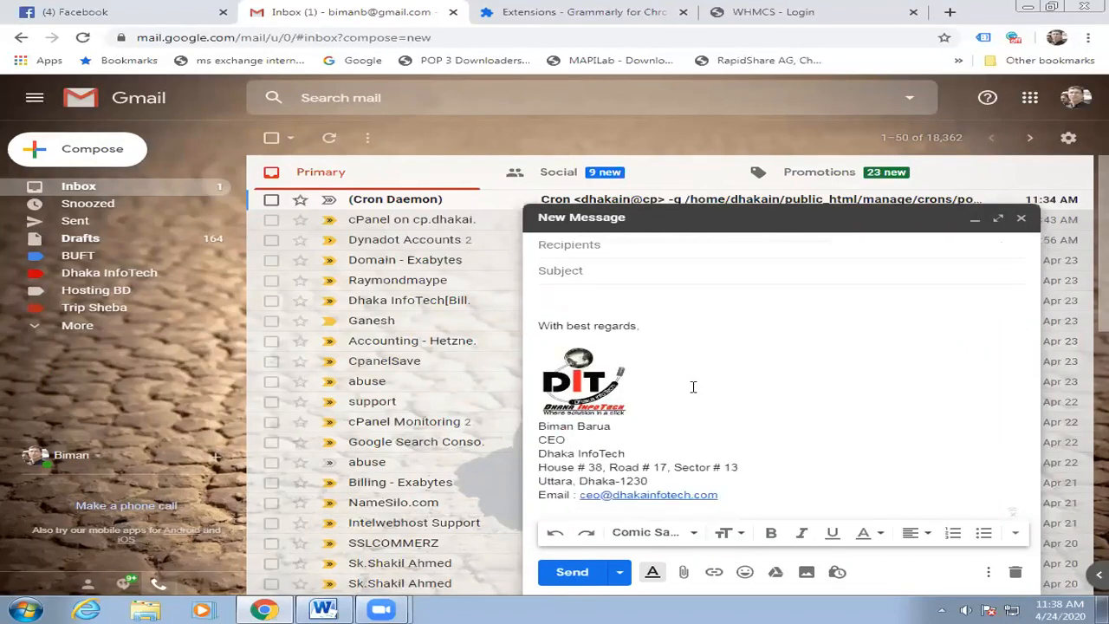
{"action": "left_click", "coordinate": [1020, 217]}
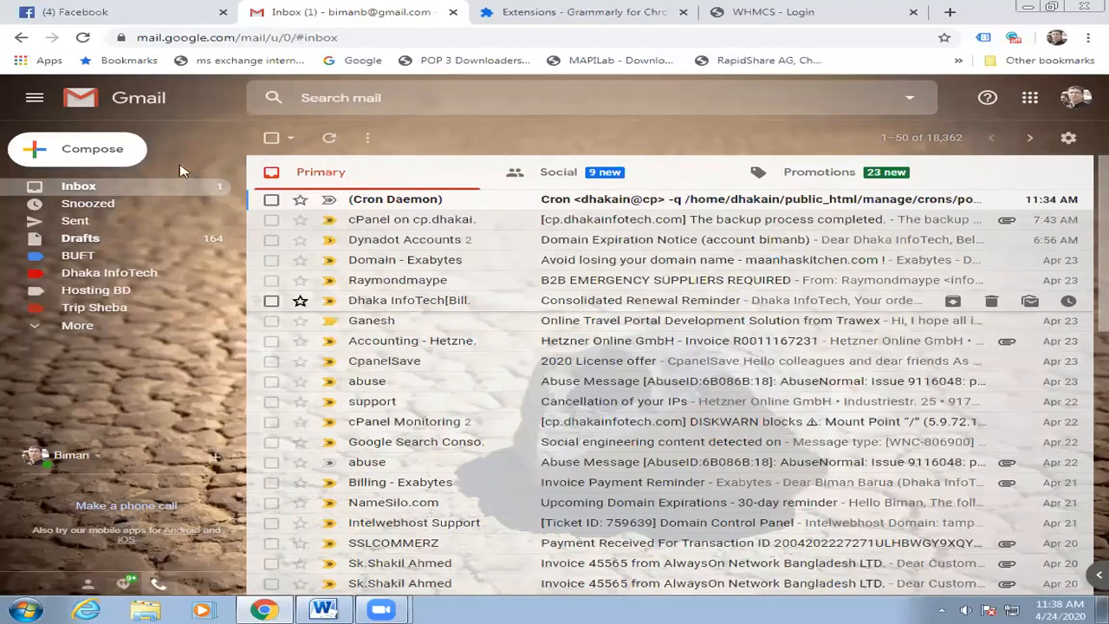
Compose again from the company address and discard the draft.
{"action": "left_click", "coordinate": [118, 154]}
{"action": "left_click", "coordinate": [804, 268]}
{"action": "left_click", "coordinate": [736, 315]}
{"action": "left_click", "coordinate": [1015, 573]}
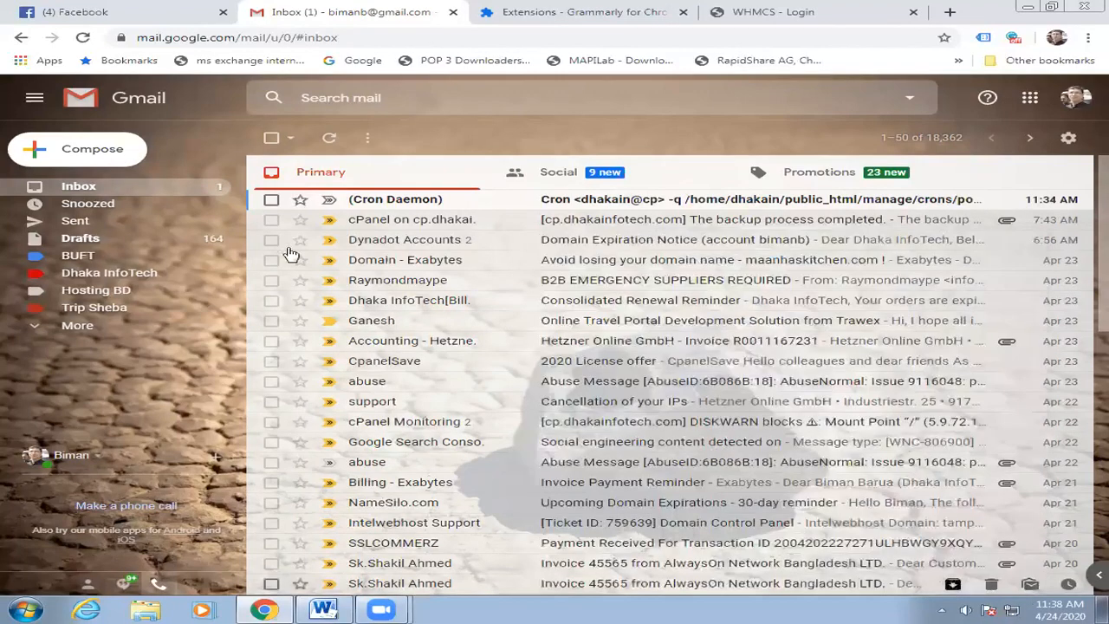